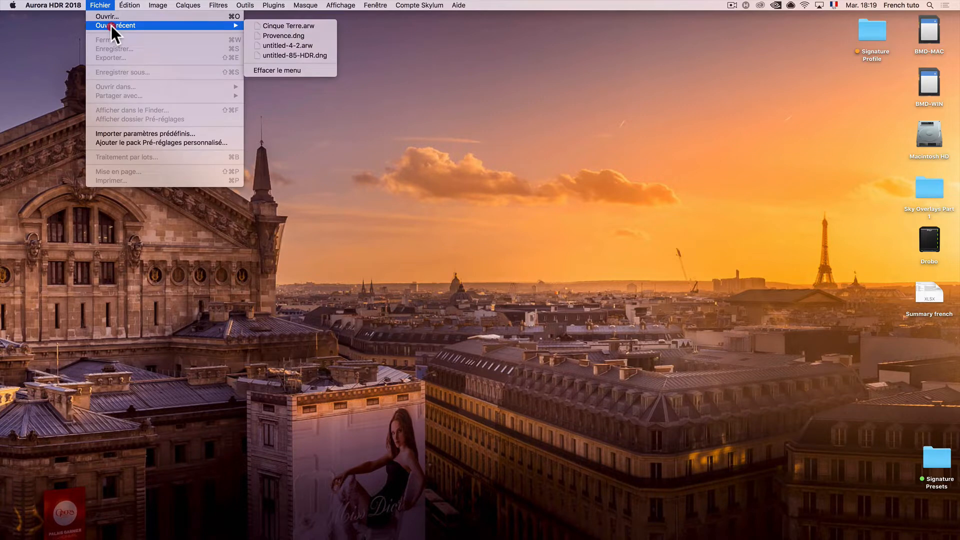
Open the three bracketed exposures Cinque Terre-3.arw, Cinque Terre-4.arw and Cinque Terre.arw together for an HDR merge.
{"action": "left_click", "coordinate": [109, 16]}
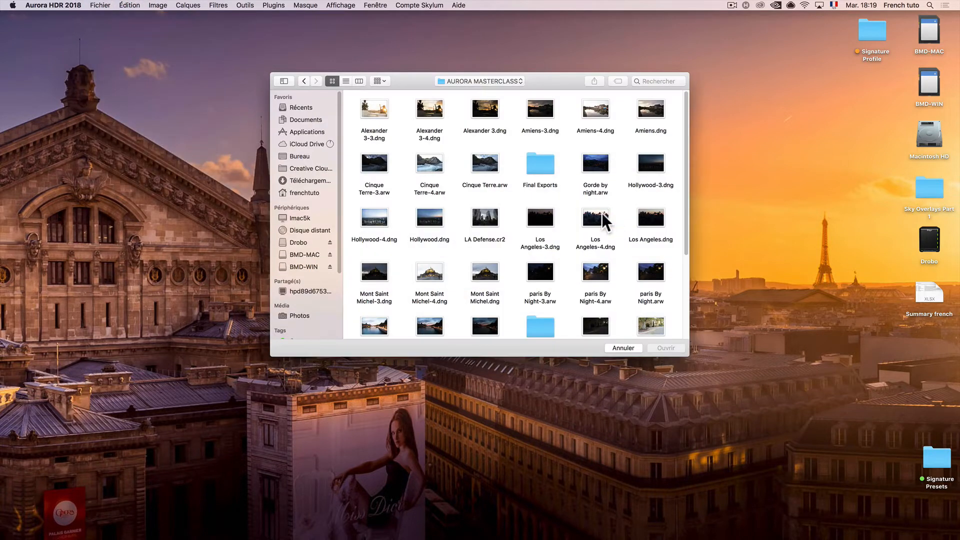
{"action": "left_click", "coordinate": [375, 166]}
{"action": "left_click", "coordinate": [436, 165], "text": "super"}
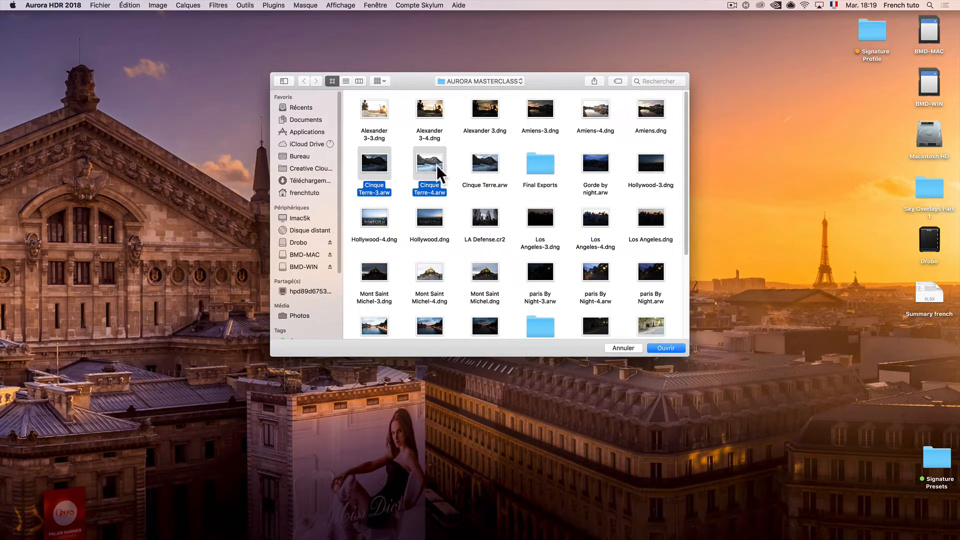
{"action": "left_click", "coordinate": [488, 163], "text": "super"}
{"action": "left_click", "coordinate": [669, 346]}
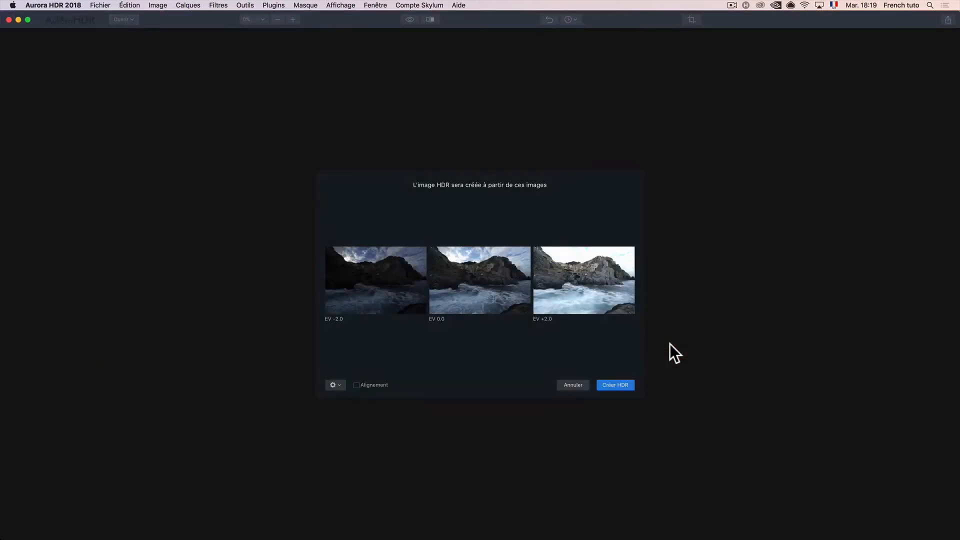
Enable chromatic aberration removal in the merge settings and create the HDR image from the three exposures.
{"action": "left_click", "coordinate": [340, 385]}
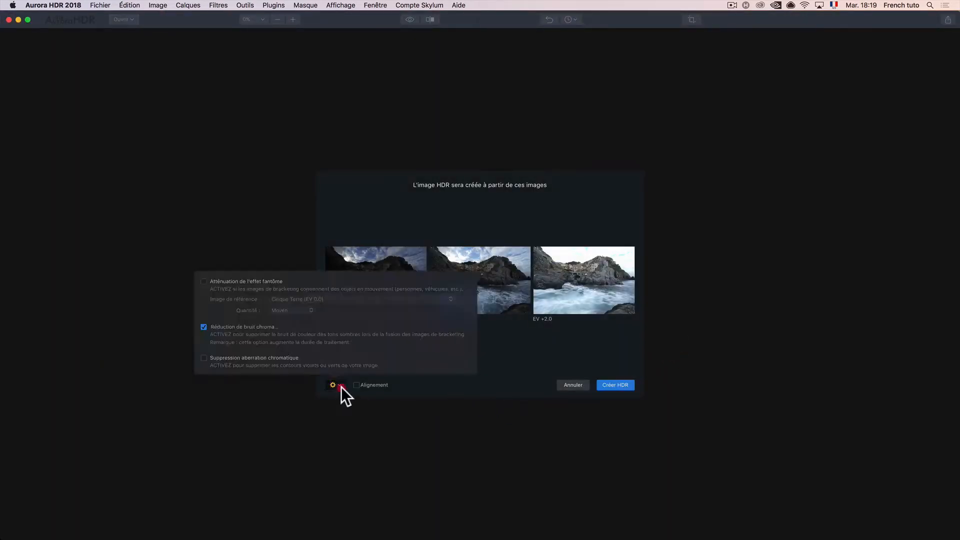
{"action": "left_click", "coordinate": [221, 357]}
{"action": "left_click", "coordinate": [495, 350]}
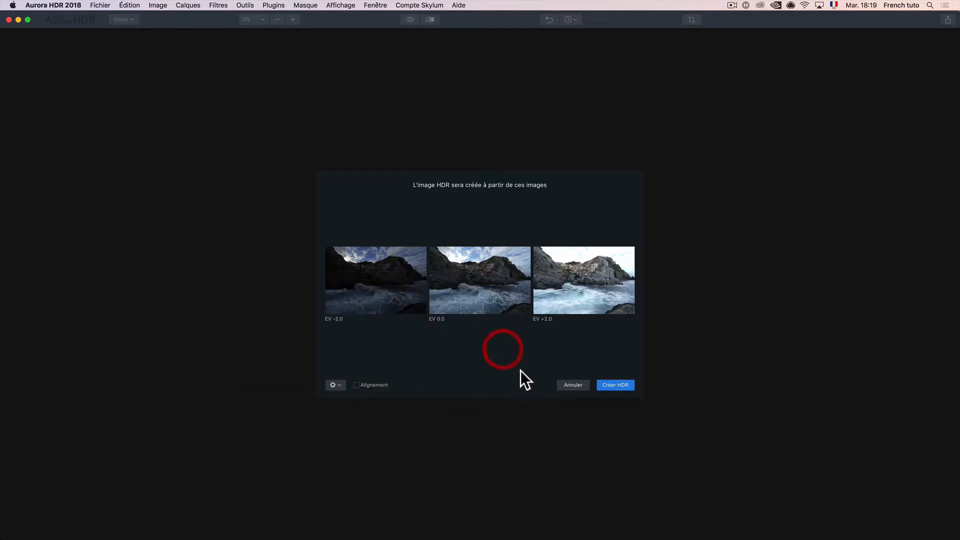
{"action": "left_click", "coordinate": [614, 384]}
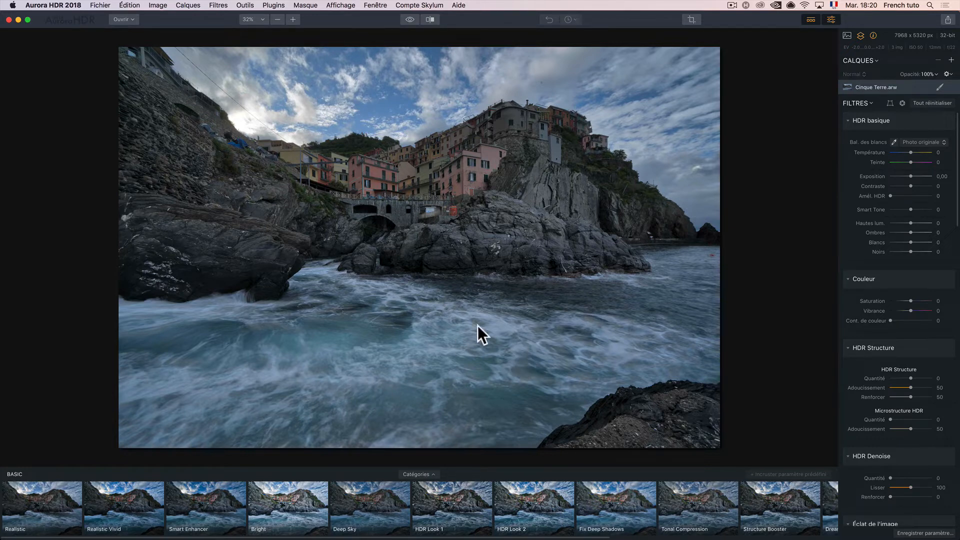
Add the HDR bracketing frame 2 (EV +2.0) as a new layer and set its exposure to -2.76 and contrast to 26.
{"action": "left_click", "coordinate": [951, 60]}
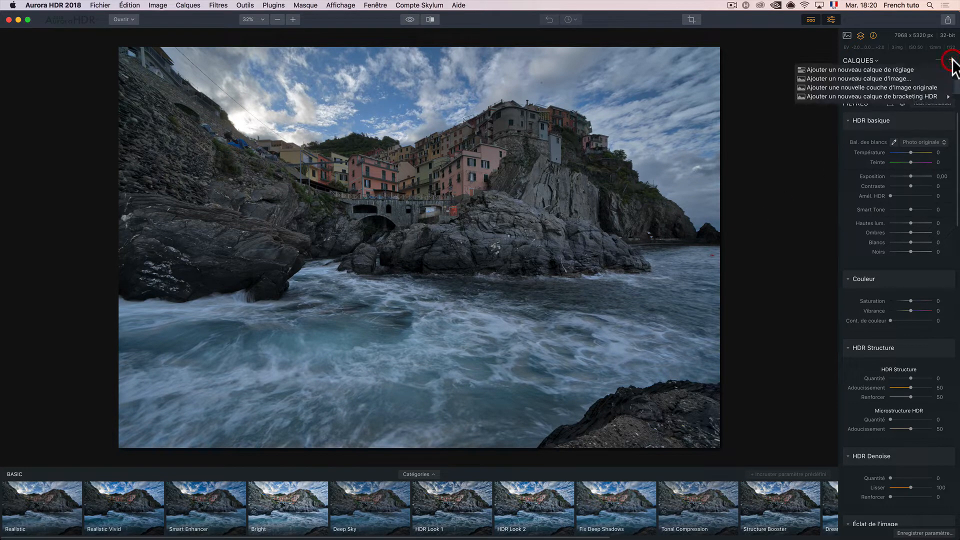
{"action": "mouse_move", "coordinate": [927, 97]}
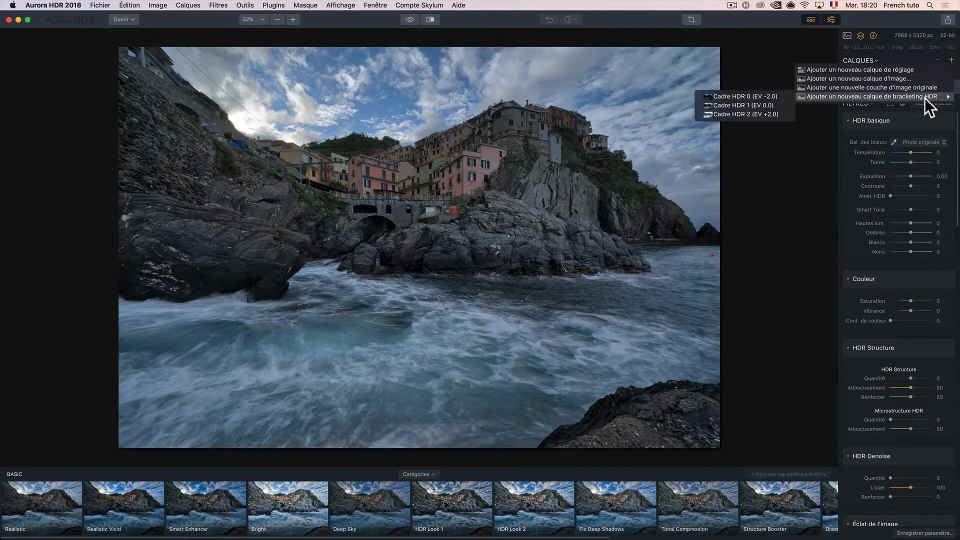
{"action": "left_click", "coordinate": [778, 113]}
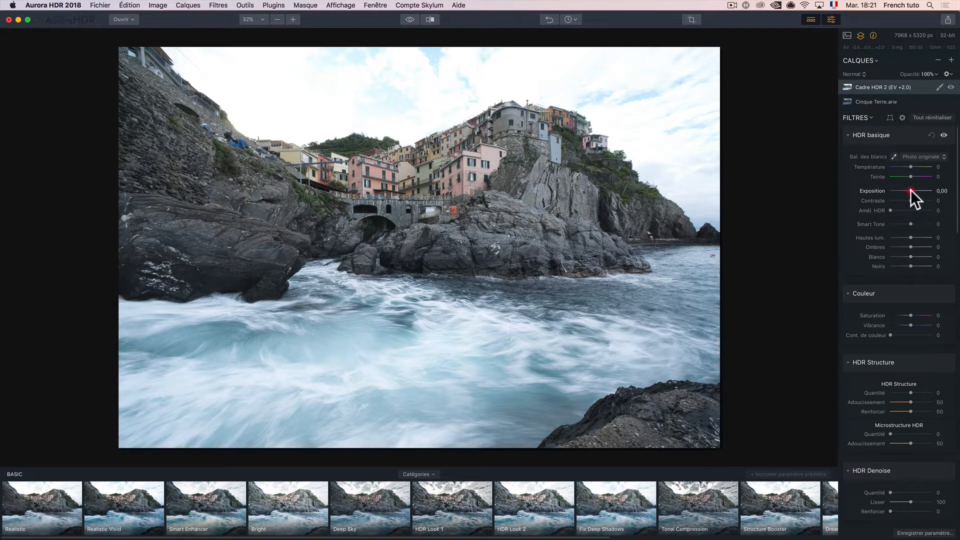
{"action": "mouse_move", "coordinate": [910, 189]}
{"action": "left_mouse_down"}
{"action": "mouse_move", "coordinate": [899, 191]}
{"action": "mouse_move", "coordinate": [920, 200]}
{"action": "mouse_move", "coordinate": [916, 189]}
{"action": "mouse_move", "coordinate": [914, 197]}
{"action": "left_mouse_up"}
Paint a brush mask over the sea so the EV +2.0 layer affects only the water.
{"action": "left_click", "coordinate": [939, 87]}
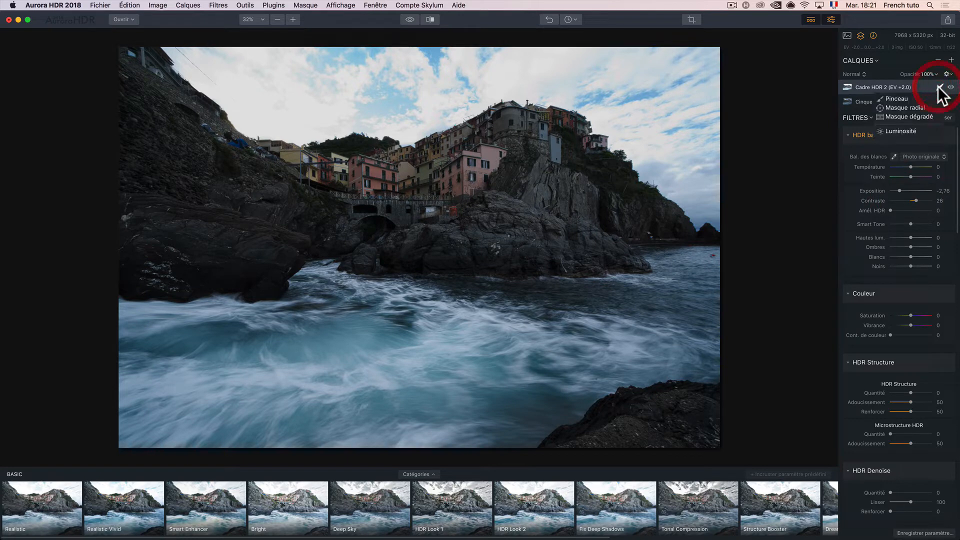
{"action": "left_click", "coordinate": [915, 98]}
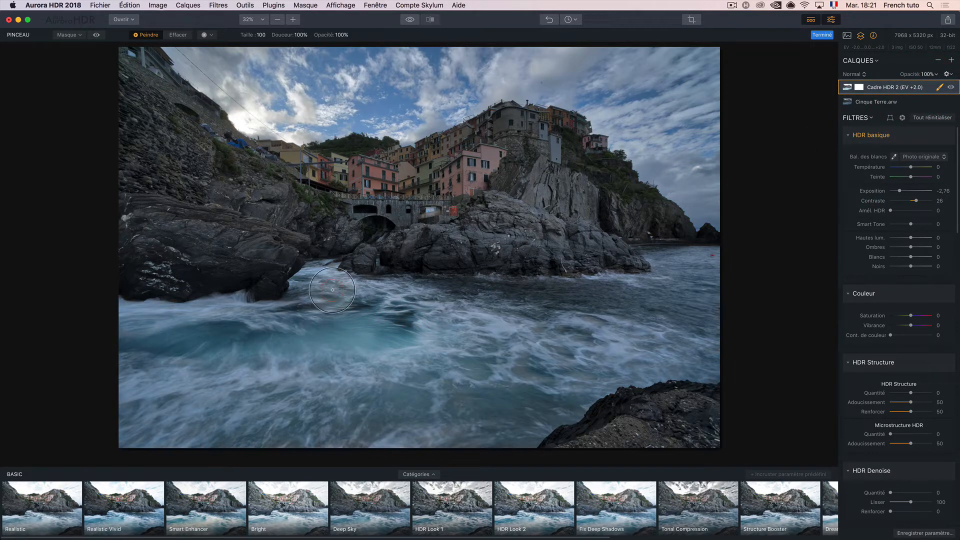
{"action": "mouse_move", "coordinate": [636, 296]}
{"action": "left_mouse_down"}
{"action": "mouse_move", "coordinate": [717, 290]}
{"action": "mouse_move", "coordinate": [389, 327]}
{"action": "mouse_move", "coordinate": [651, 340]}
{"action": "mouse_move", "coordinate": [126, 400]}
{"action": "mouse_move", "coordinate": [297, 414]}
{"action": "mouse_move", "coordinate": [487, 356]}
{"action": "mouse_move", "coordinate": [316, 420]}
{"action": "mouse_move", "coordinate": [545, 378]}
{"action": "mouse_move", "coordinate": [459, 443]}
{"action": "mouse_move", "coordinate": [723, 340]}
{"action": "left_mouse_up"}
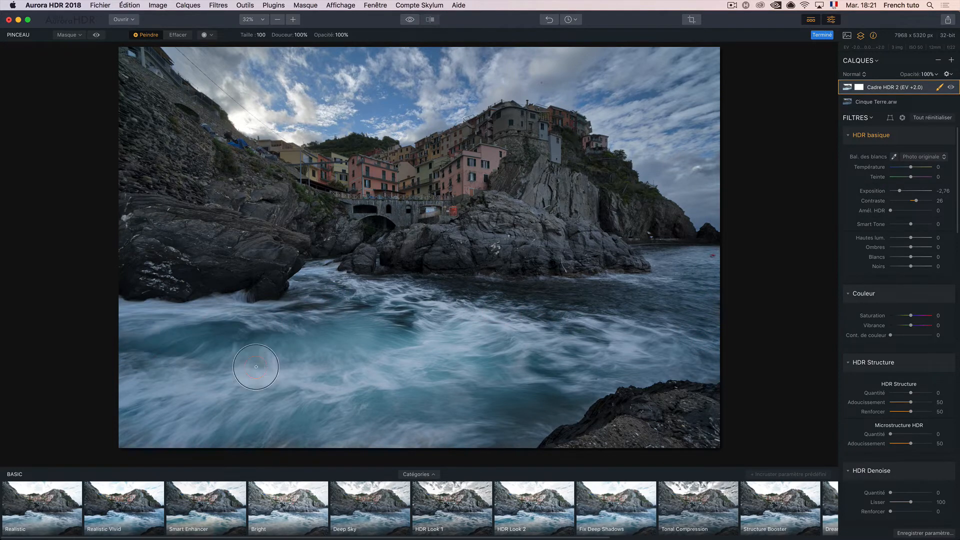
{"action": "left_click_drag", "start_coordinate": [649, 325], "coordinate": [563, 324]}
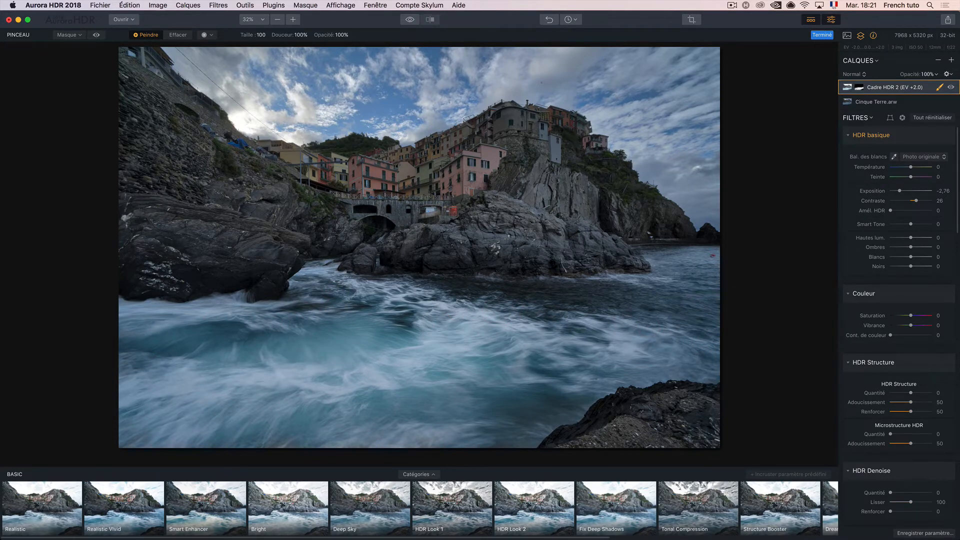
Add a new adjustment layer above the masked EV +2.0 layer, toggling the preset strip off and on again.
{"action": "left_click", "coordinate": [951, 60]}
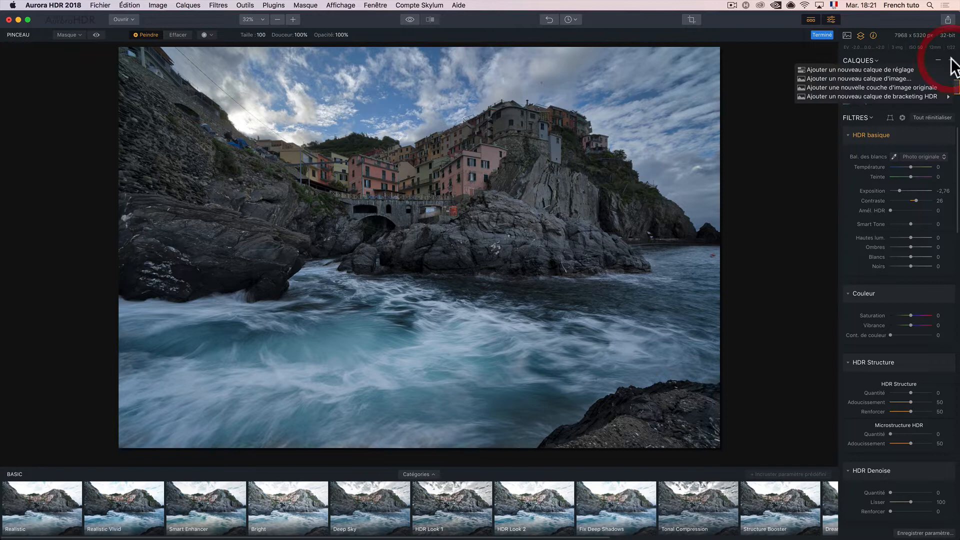
{"action": "left_click", "coordinate": [916, 69]}
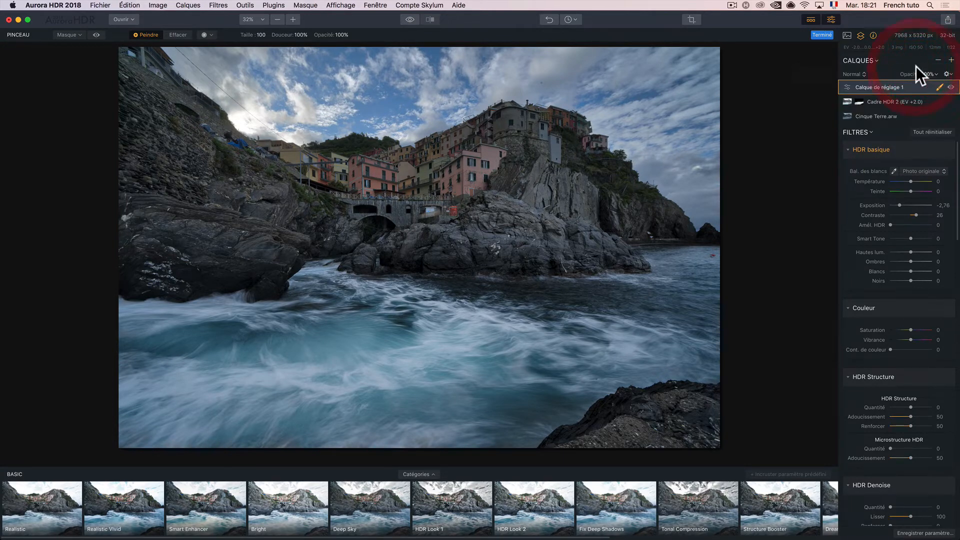
{"action": "left_click", "coordinate": [809, 19]}
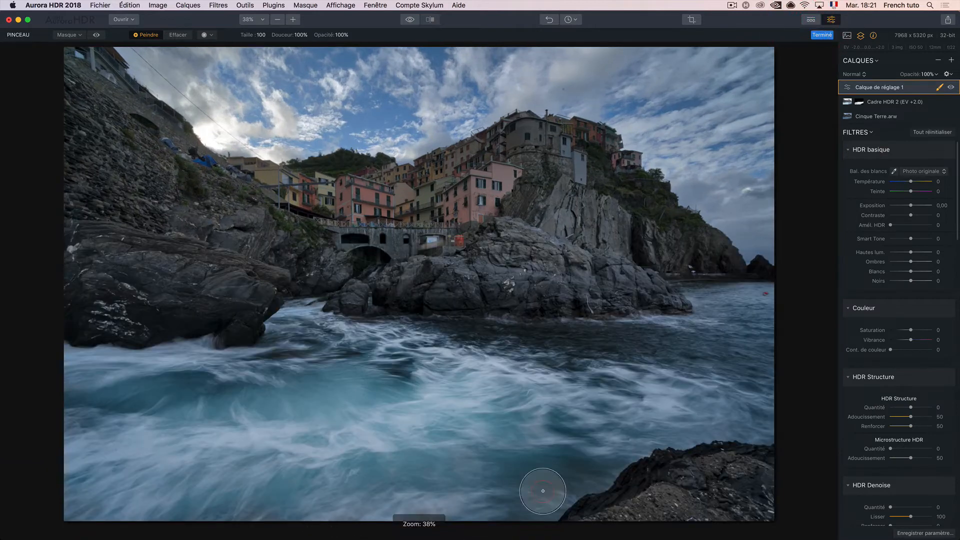
{"action": "left_click", "coordinate": [809, 19]}
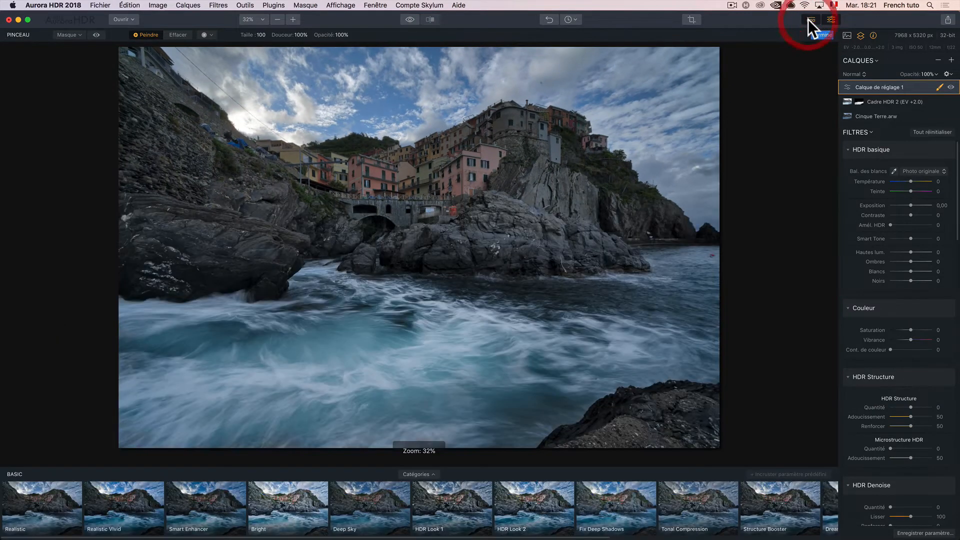
Apply the Photoserge Basic preset from the Serge Ramelli category to the adjustment layer, comparing it with Photoserge Bright.
{"action": "left_click", "coordinate": [426, 472]}
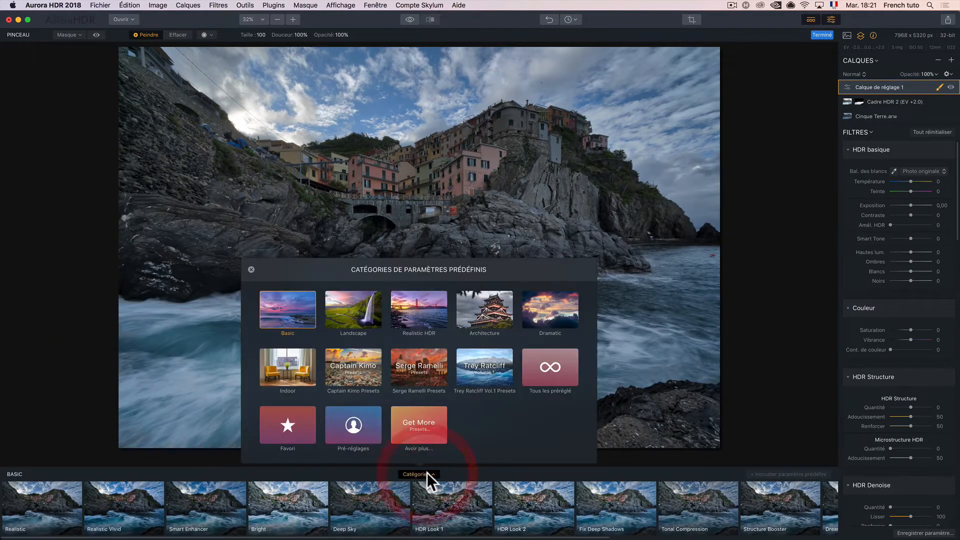
{"action": "left_click", "coordinate": [422, 361]}
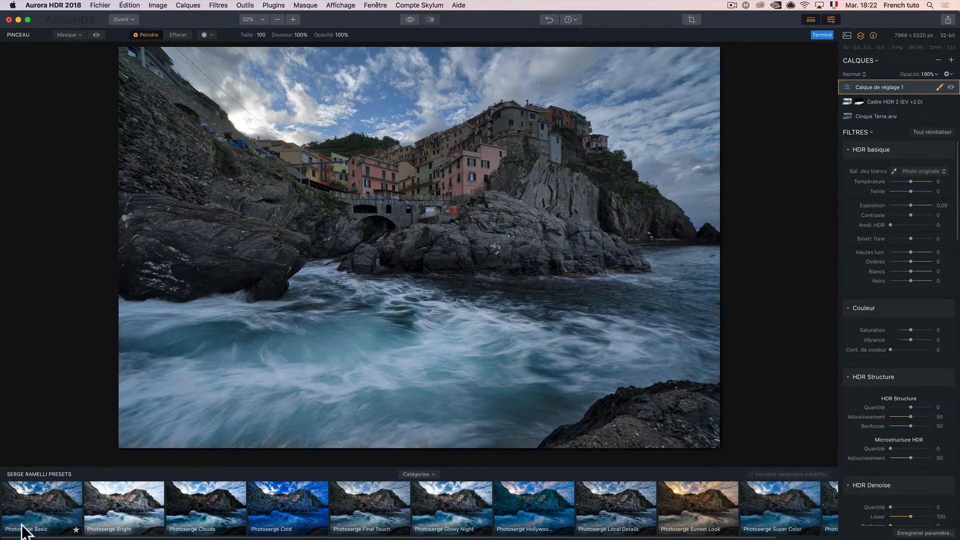
{"action": "left_click", "coordinate": [38, 499]}
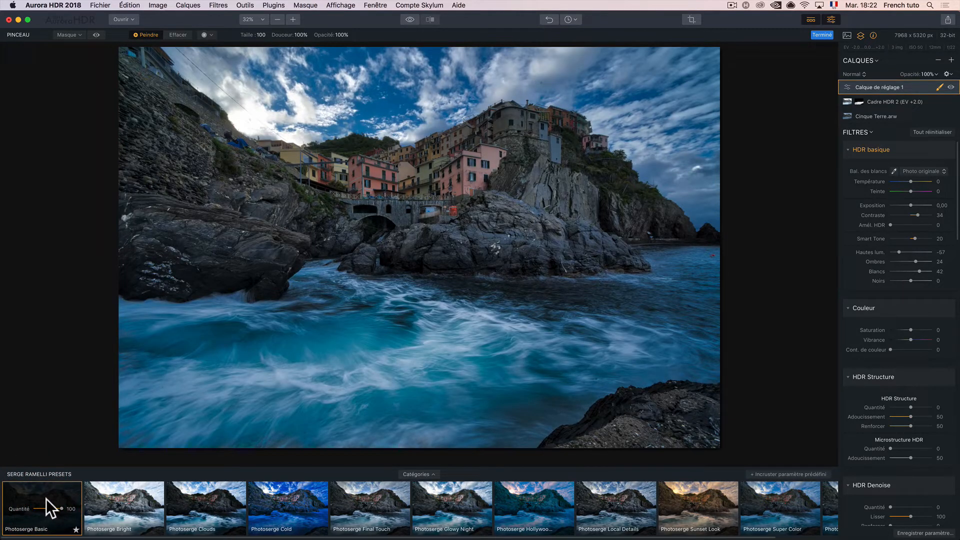
{"action": "left_click", "coordinate": [127, 490]}
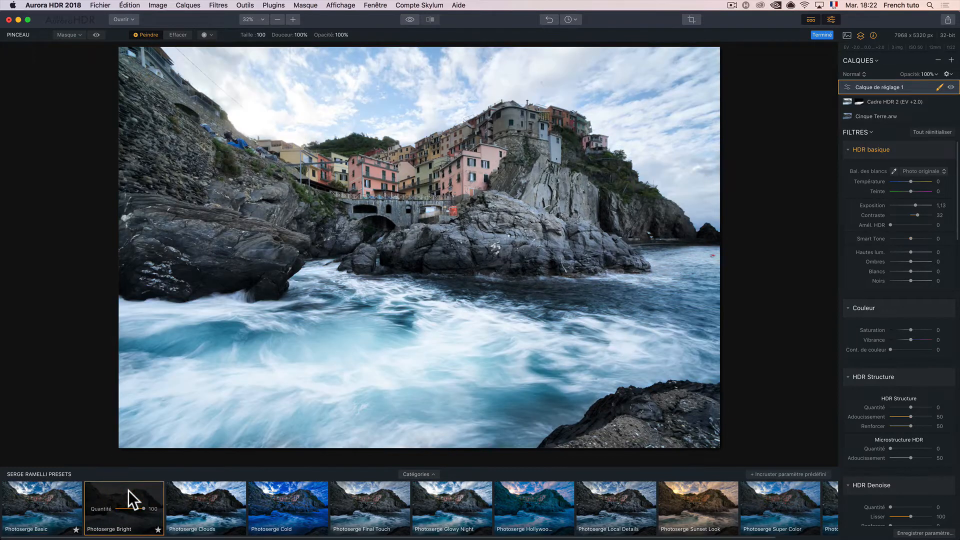
{"action": "left_click", "coordinate": [43, 493]}
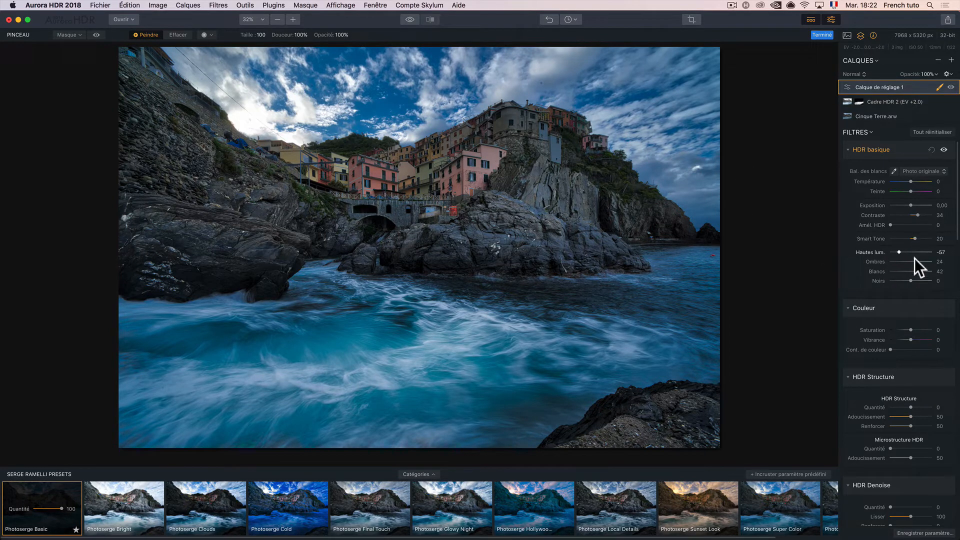
Set the first adjustment layer's temperature to 3 and tint to 7, and review its other filter settings.
{"action": "left_click", "coordinate": [913, 181]}
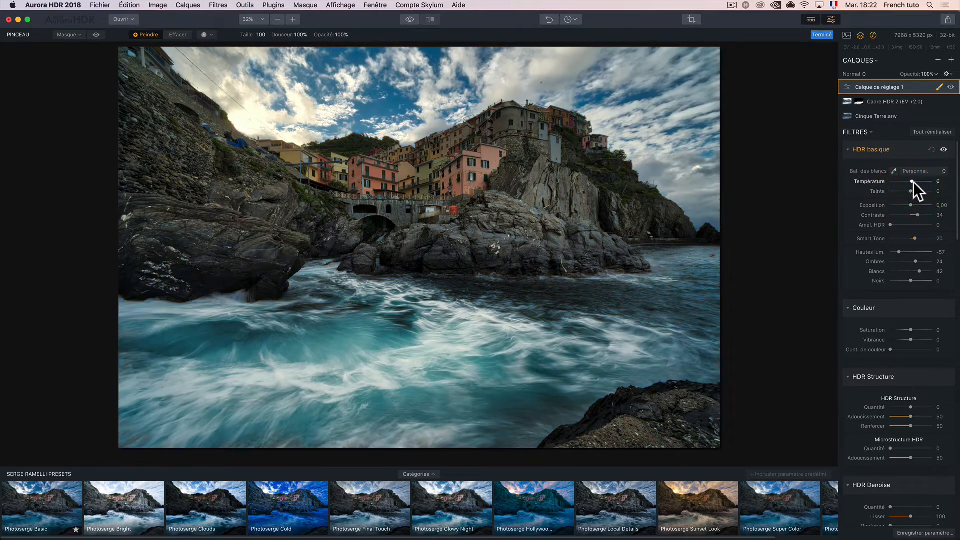
{"action": "left_click_drag", "start_coordinate": [913, 185], "coordinate": [910, 190]}
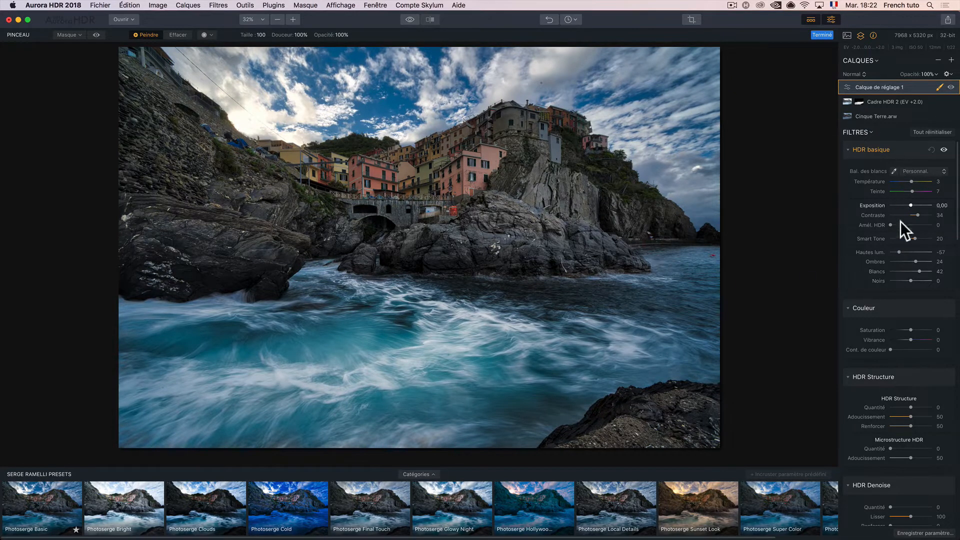
{"action": "scroll", "coordinate": [899, 353], "scroll_direction": "down", "scroll_amount": 1}
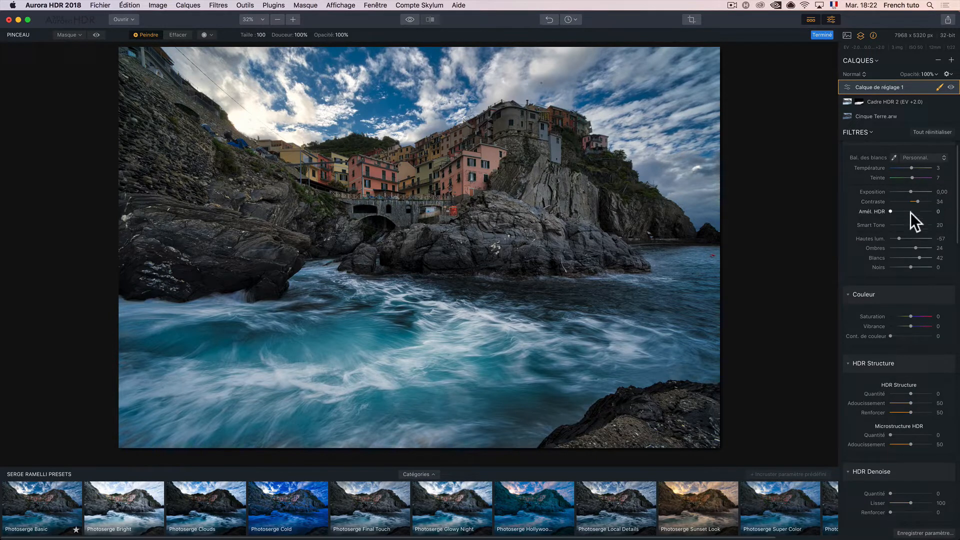
{"action": "scroll", "coordinate": [905, 274], "scroll_direction": "down", "scroll_amount": 1}
{"action": "scroll", "coordinate": [907, 283], "scroll_direction": "down", "scroll_amount": 10}
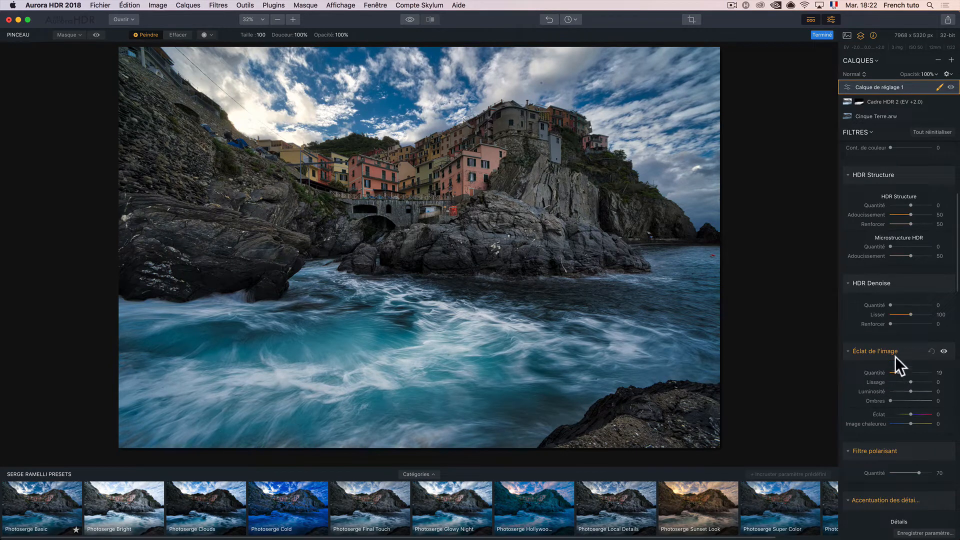
{"action": "scroll", "coordinate": [895, 356], "scroll_direction": "up", "scroll_amount": 10}
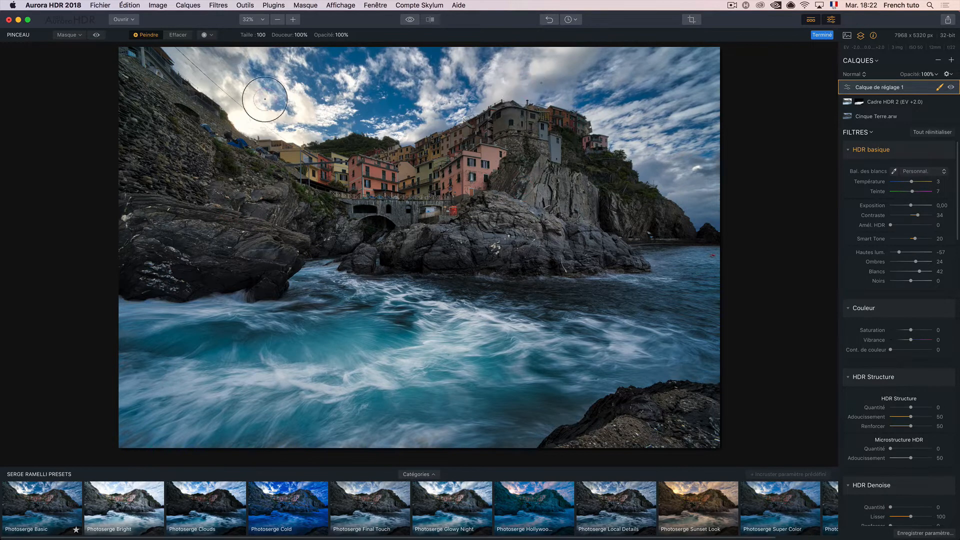
Add a second adjustment layer and apply the Photoserge Clouds preset after trying Local Details, Sunset Look, Super Color and Cold.
{"action": "left_click", "coordinate": [951, 60]}
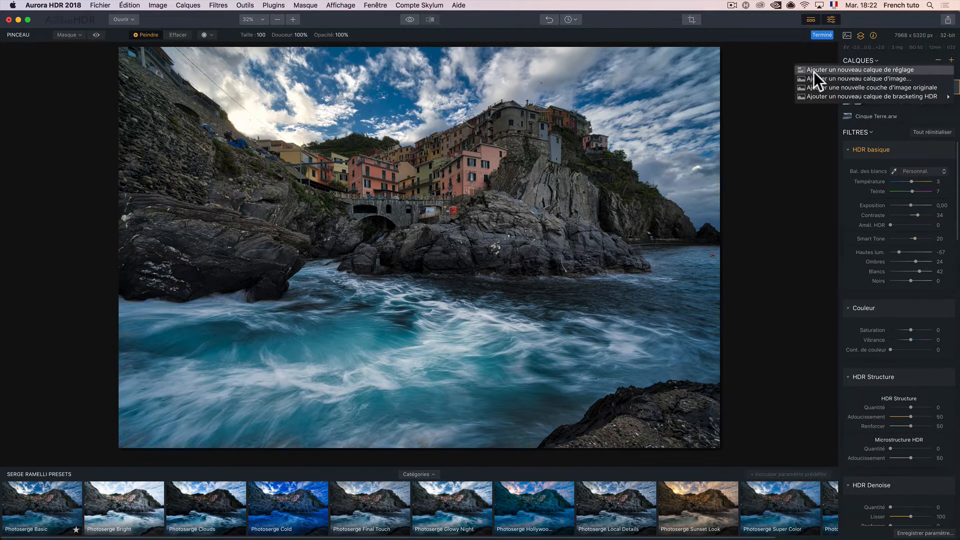
{"action": "left_click", "coordinate": [883, 69]}
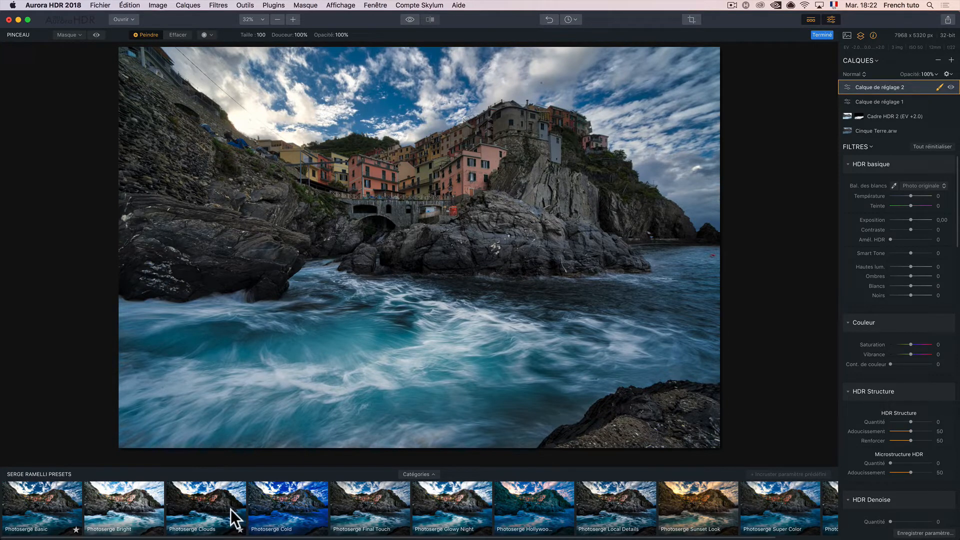
{"action": "left_click", "coordinate": [600, 504]}
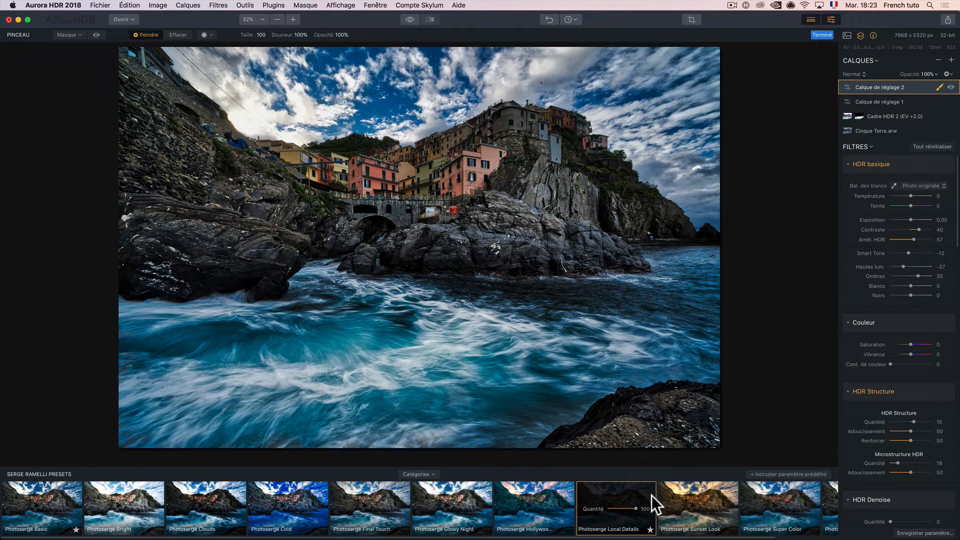
{"action": "left_click", "coordinate": [704, 490]}
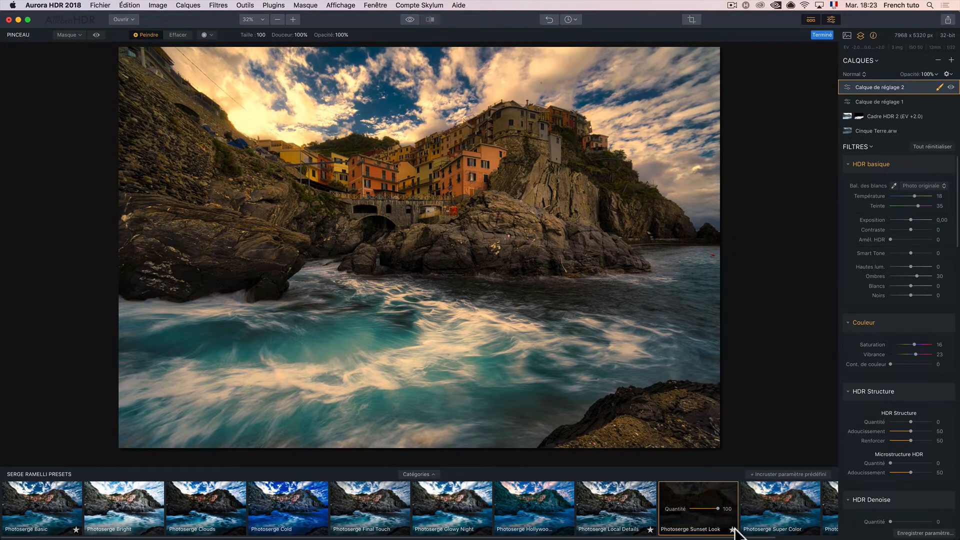
{"action": "left_click", "coordinate": [788, 488]}
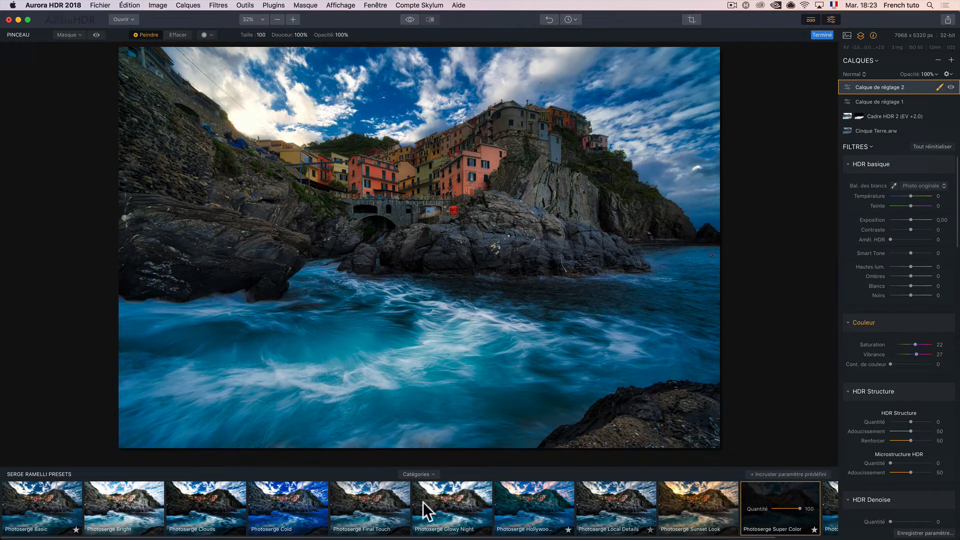
{"action": "left_click", "coordinate": [288, 489]}
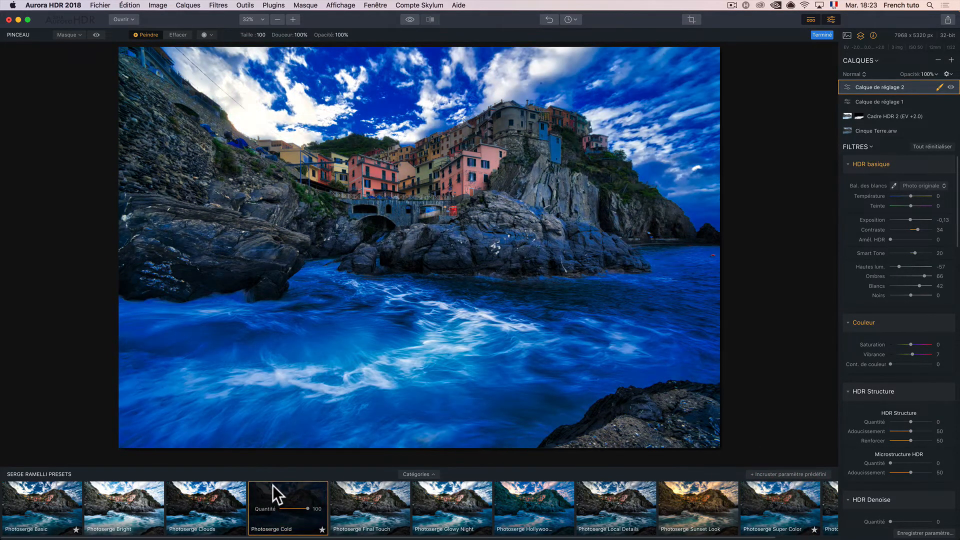
{"action": "left_click", "coordinate": [197, 482]}
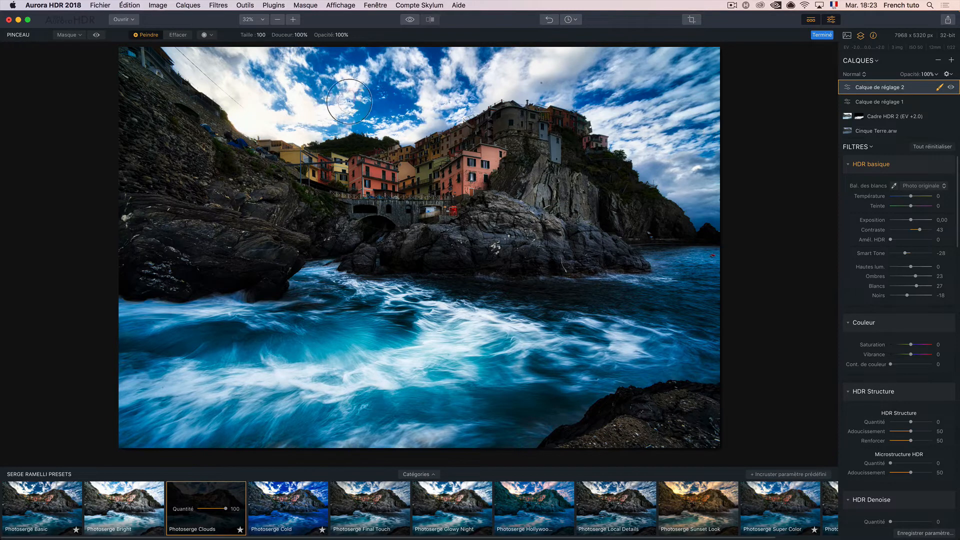
{"action": "left_click", "coordinate": [310, 461]}
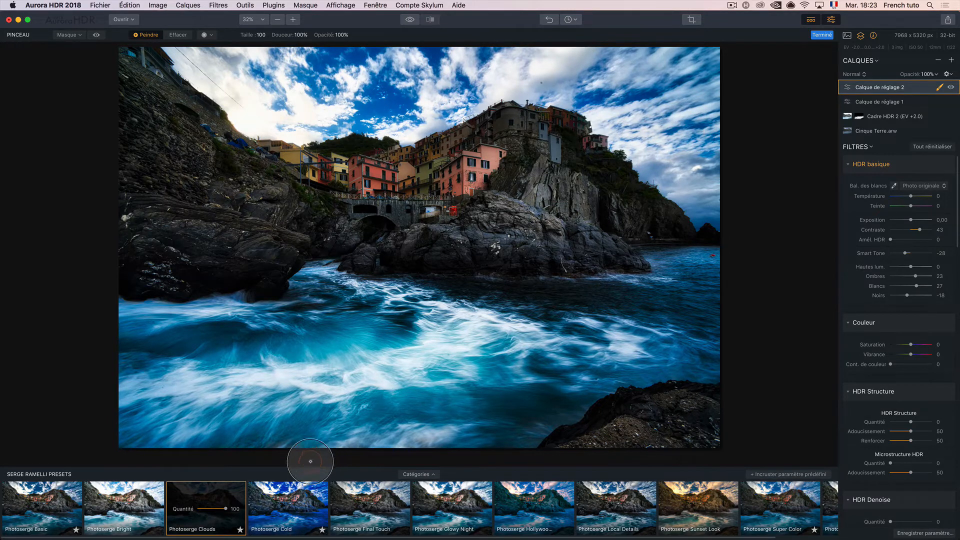
Apply the Photoserge Local Details preset to the second adjustment layer after trying Final Touch, Glowy Night, Super Nat... and Super Color.
{"action": "left_click", "coordinate": [371, 500]}
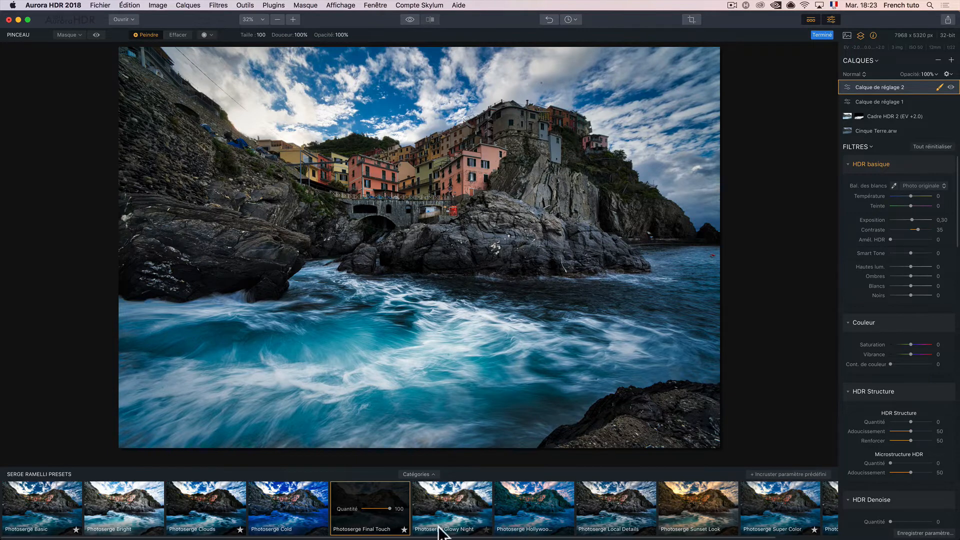
{"action": "left_click", "coordinate": [450, 493]}
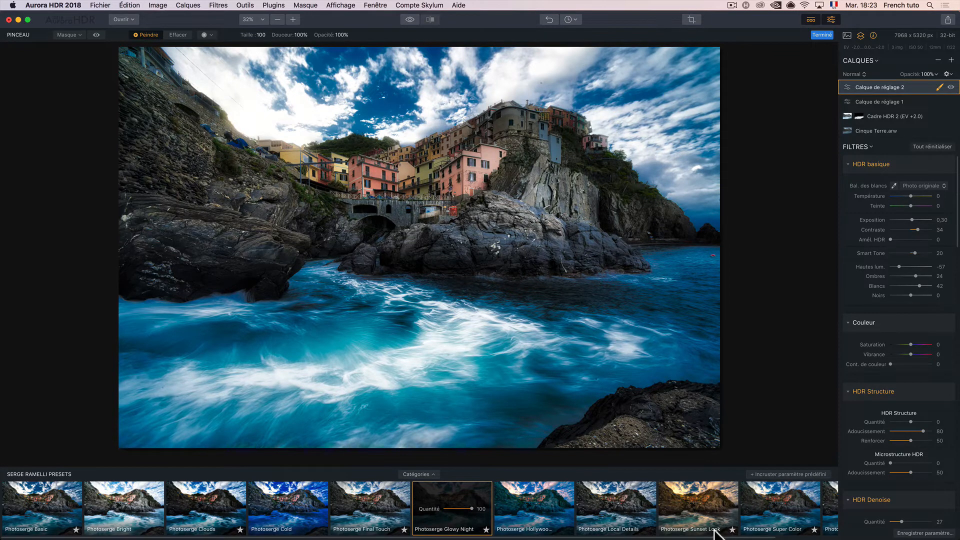
{"action": "scroll", "coordinate": [720, 510], "scroll_direction": "right", "scroll_amount": 3}
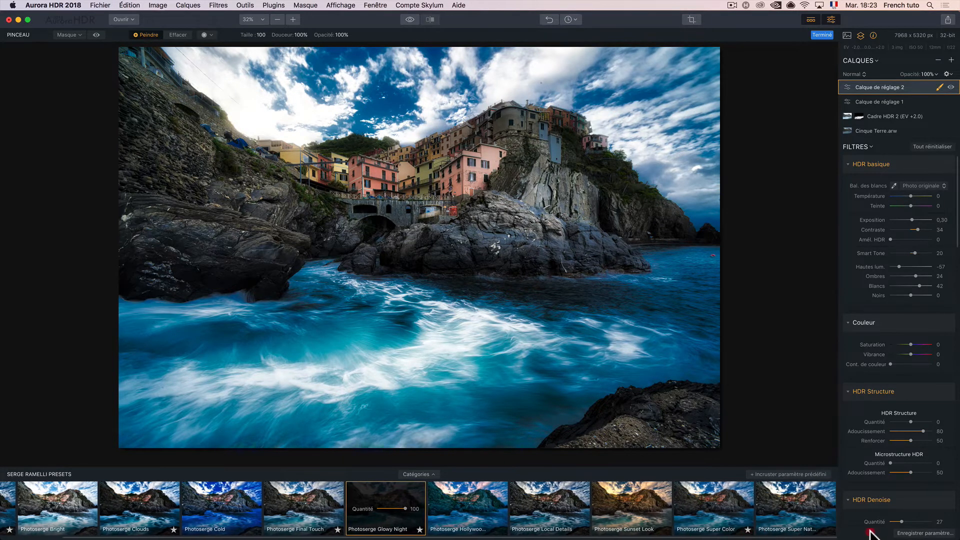
{"action": "left_click", "coordinate": [803, 494]}
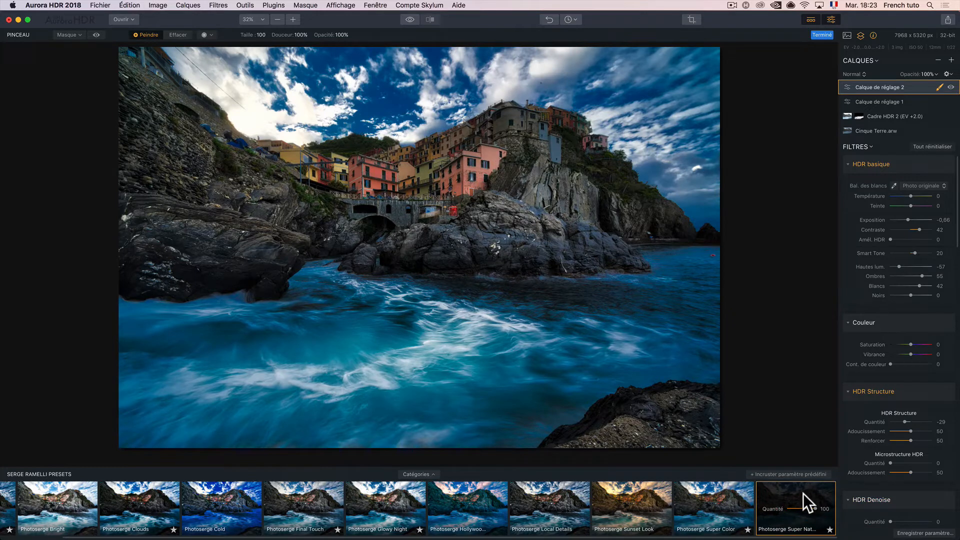
{"action": "left_click", "coordinate": [726, 493]}
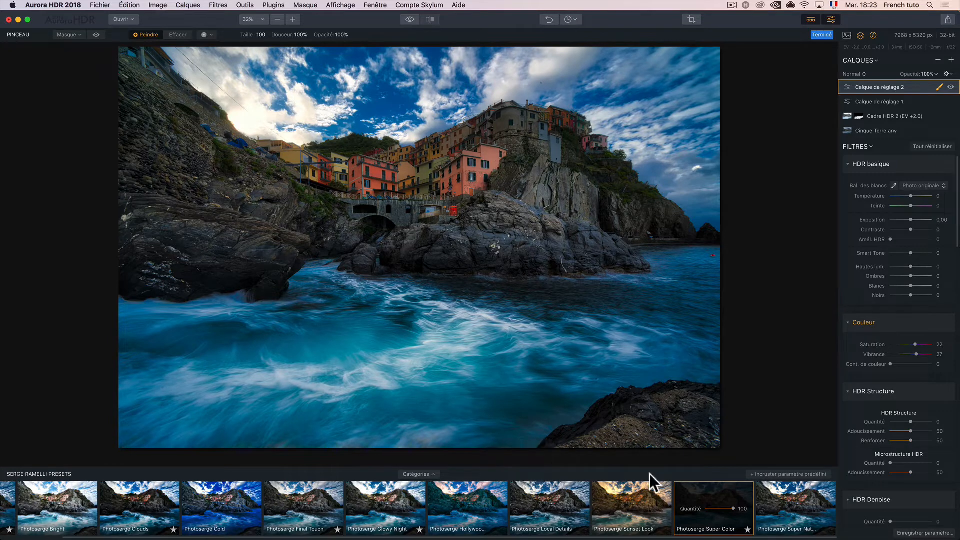
{"action": "left_click", "coordinate": [562, 499]}
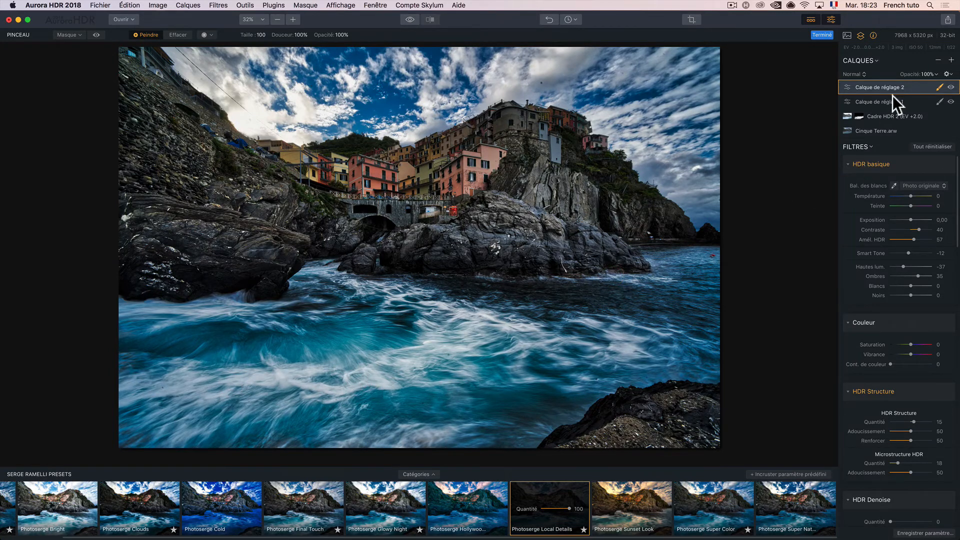
Reactivate the mask brush on the second adjustment layer and paint a mask to limit where the Local Details effect applies.
{"action": "left_click", "coordinate": [939, 88]}
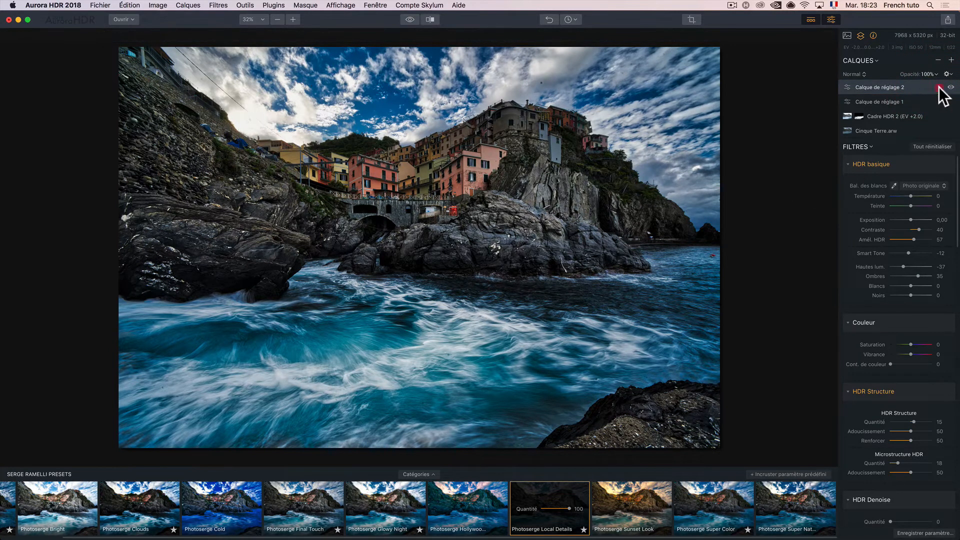
{"action": "left_click", "coordinate": [939, 87]}
{"action": "left_click", "coordinate": [917, 98]}
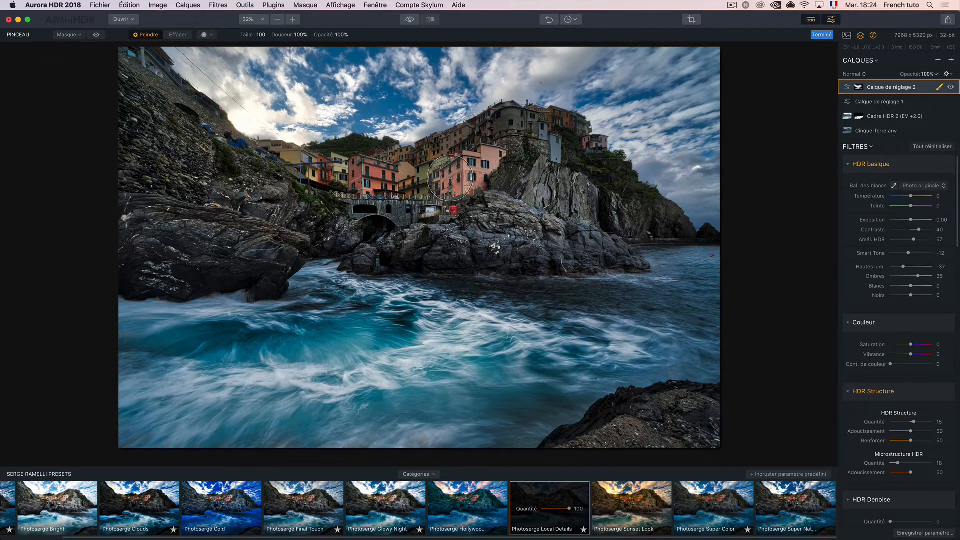
Add a third adjustment layer at the top of the stack and apply the Photoserge Clouds preset to it.
{"action": "left_click", "coordinate": [951, 60]}
{"action": "left_click", "coordinate": [906, 69]}
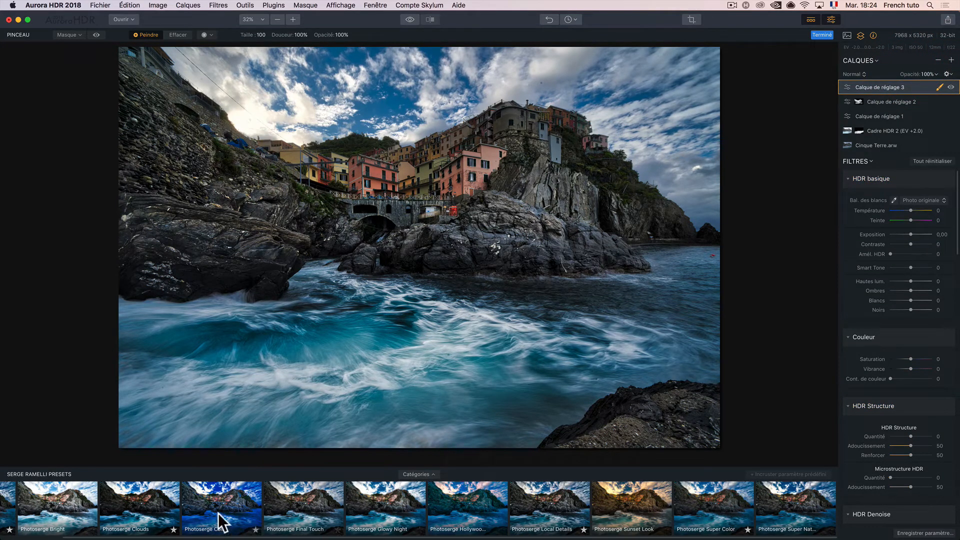
{"action": "left_click", "coordinate": [149, 500]}
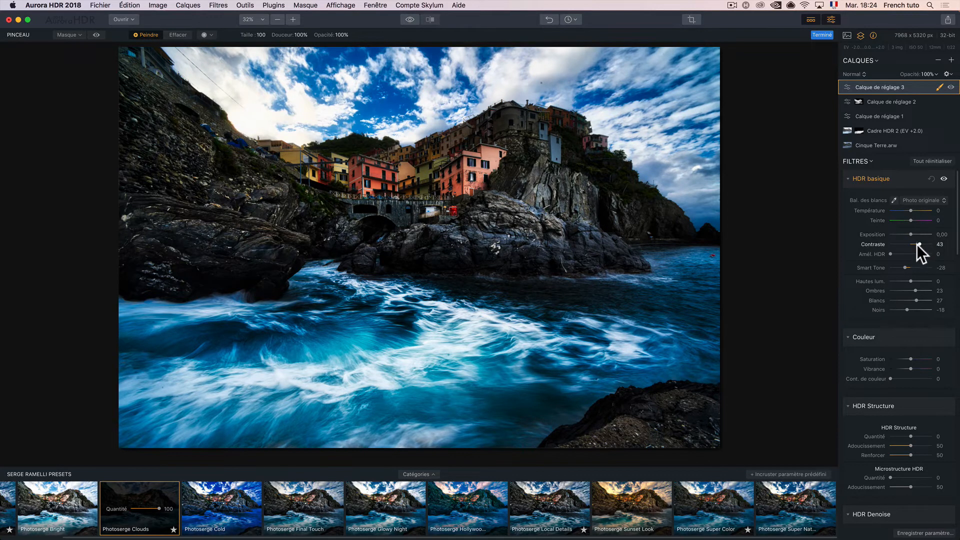
Set the third adjustment layer's exposure to -0.45, contrast to 31 and highlights to -51.
{"action": "left_click_drag", "start_coordinate": [911, 233], "coordinate": [907, 233]}
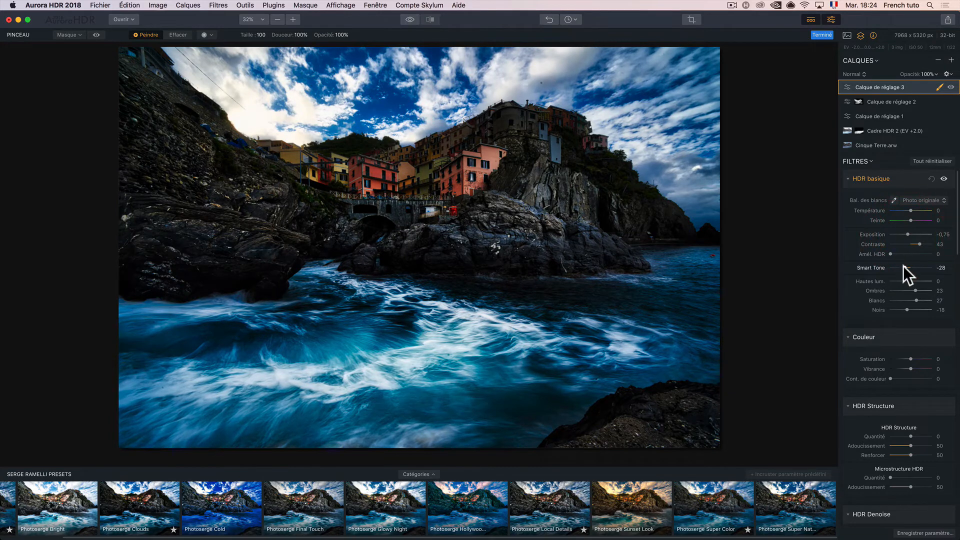
{"action": "left_click_drag", "start_coordinate": [901, 282], "coordinate": [899, 281]}
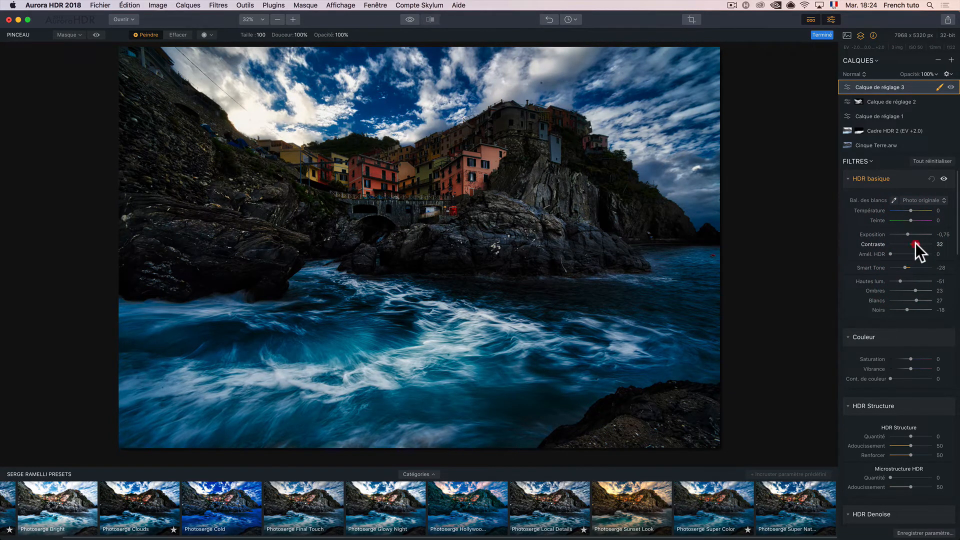
{"action": "left_click_drag", "start_coordinate": [914, 242], "coordinate": [910, 234]}
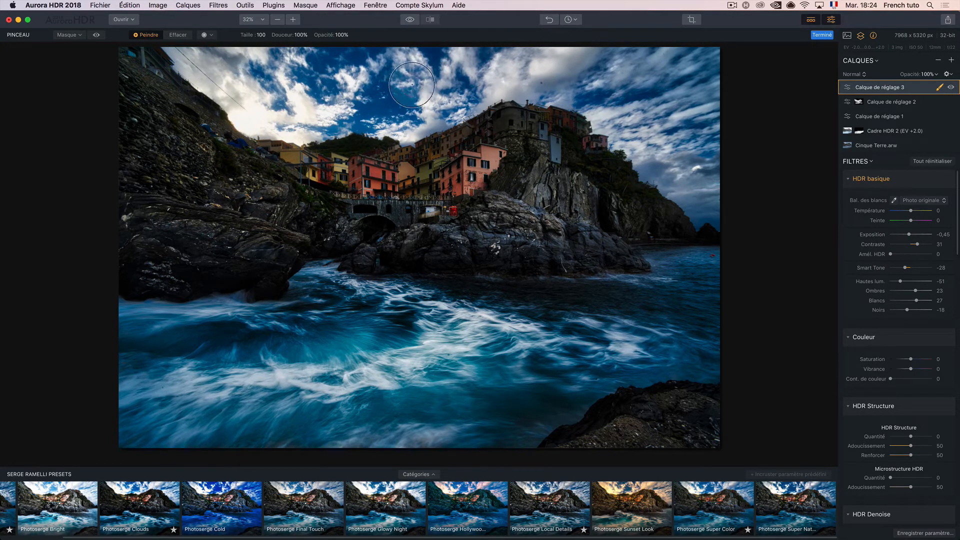
Paint over the sky with the mask brush so the third adjustment layer affects only the clouds.
{"action": "mouse_move", "coordinate": [412, 84]}
{"action": "left_mouse_down"}
{"action": "mouse_move", "coordinate": [542, 70]}
{"action": "mouse_move", "coordinate": [428, 91]}
{"action": "mouse_move", "coordinate": [613, 78]}
{"action": "mouse_move", "coordinate": [578, 93]}
{"action": "mouse_move", "coordinate": [661, 119]}
{"action": "mouse_move", "coordinate": [601, 95]}
{"action": "left_mouse_up"}
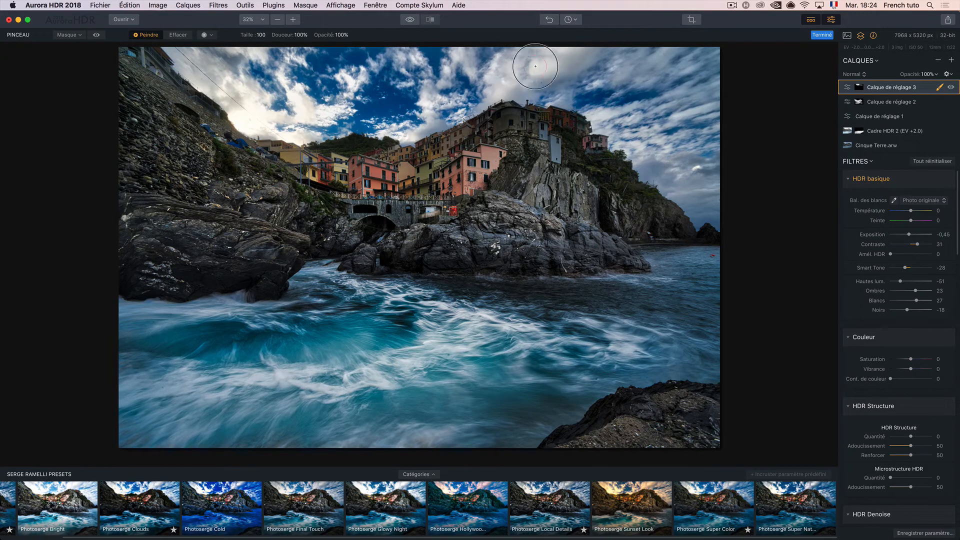
{"action": "mouse_move", "coordinate": [536, 66]}
{"action": "left_mouse_down"}
{"action": "mouse_move", "coordinate": [734, 65]}
{"action": "mouse_move", "coordinate": [691, 133]}
{"action": "mouse_move", "coordinate": [601, 105]}
{"action": "mouse_move", "coordinate": [713, 190]}
{"action": "mouse_move", "coordinate": [643, 106]}
{"action": "left_mouse_up"}
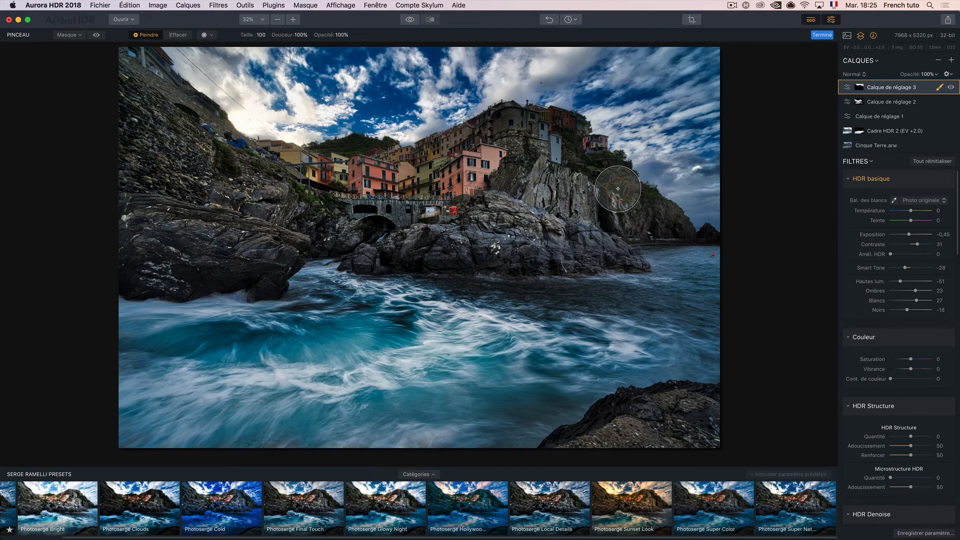
Export the image to the Prijets finaux folder as Cinque Terre, a JPEG with a 2500 px long edge, sRGB and quality 85.
{"action": "left_click", "coordinate": [103, 5]}
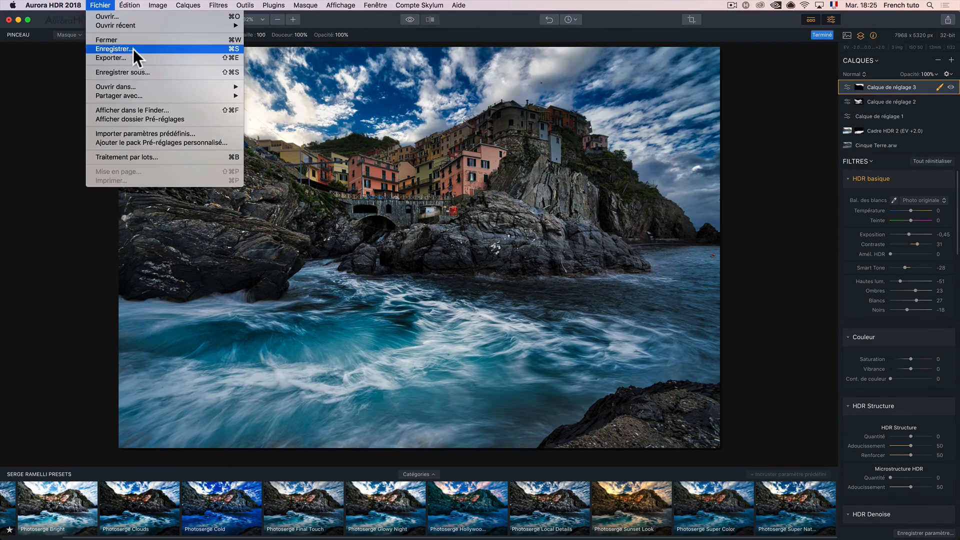
{"action": "mouse_move", "coordinate": [152, 94]}
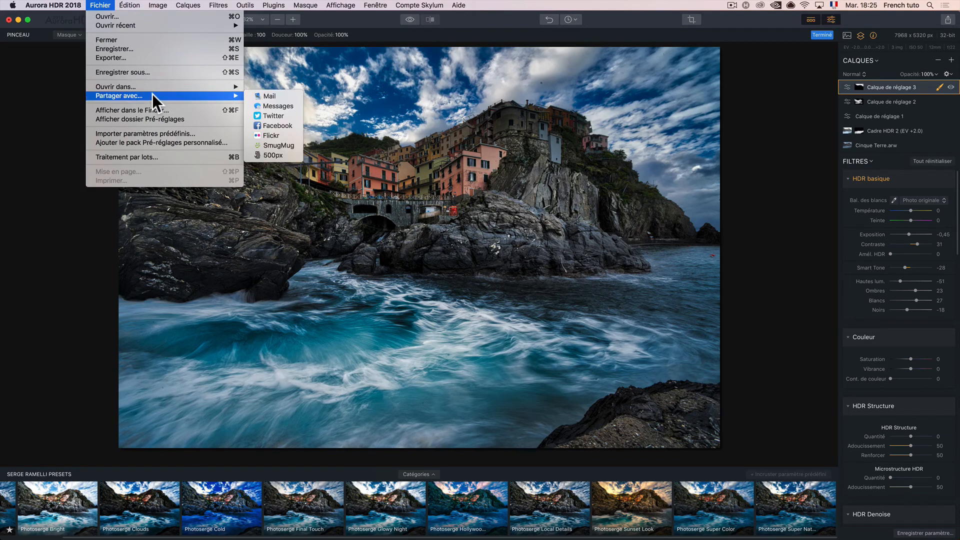
{"action": "left_click", "coordinate": [152, 58]}
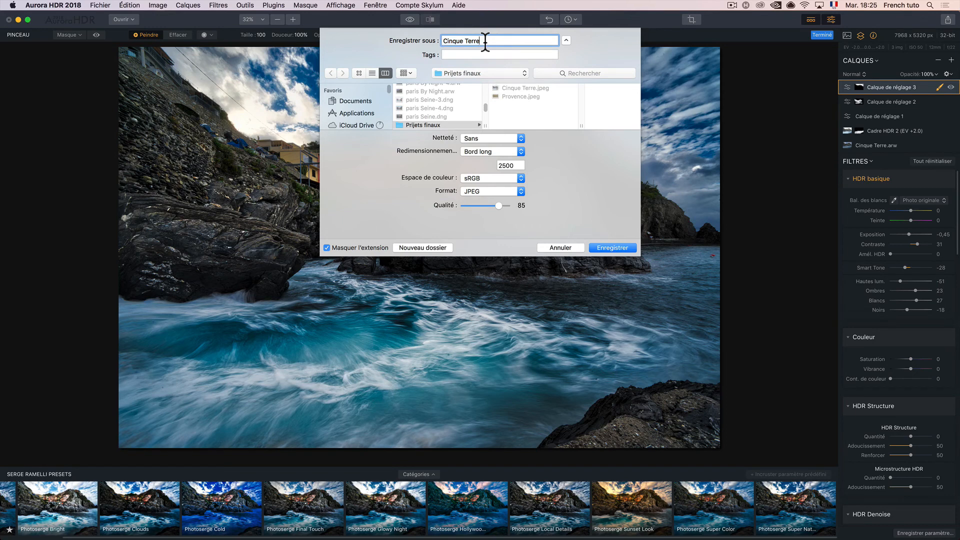
{"action": "left_click", "coordinate": [611, 248]}
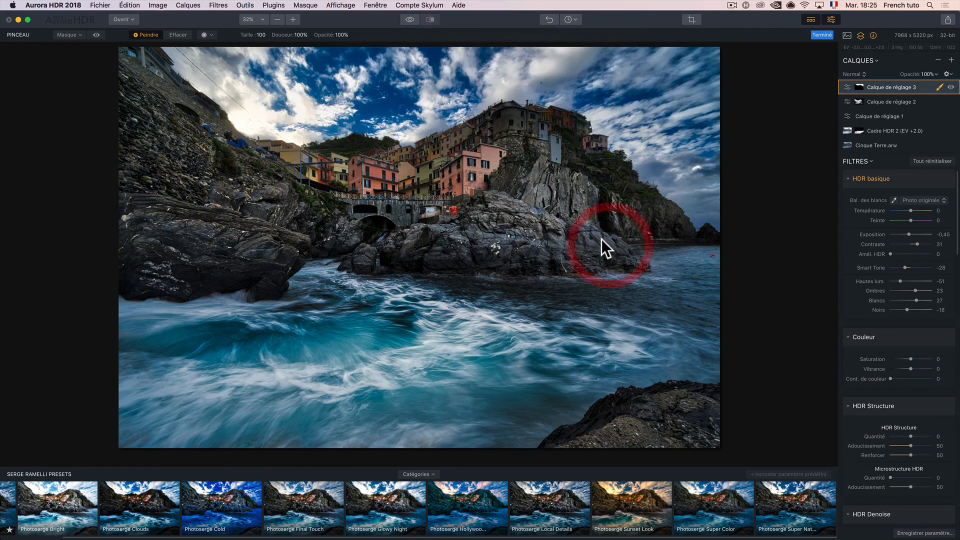
{"action": "left_click", "coordinate": [93, 5]}
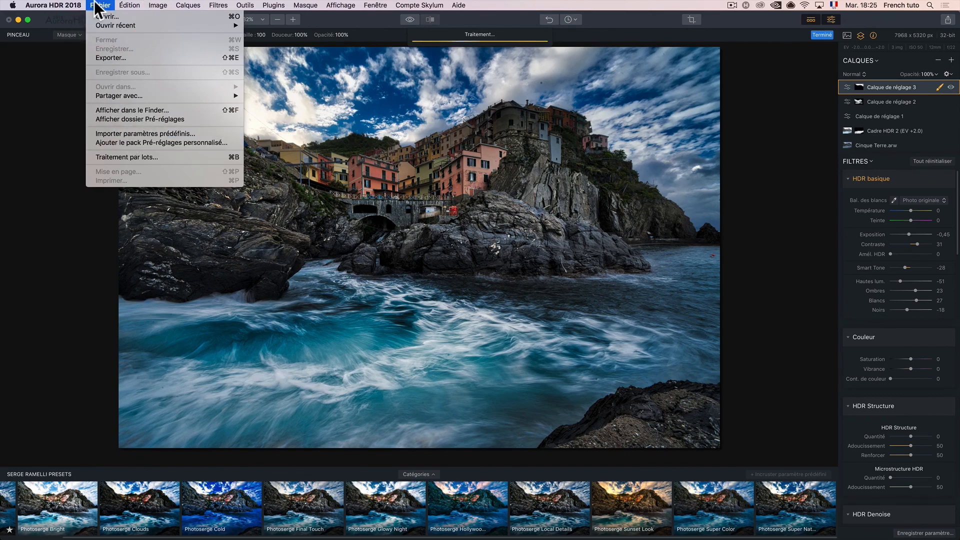